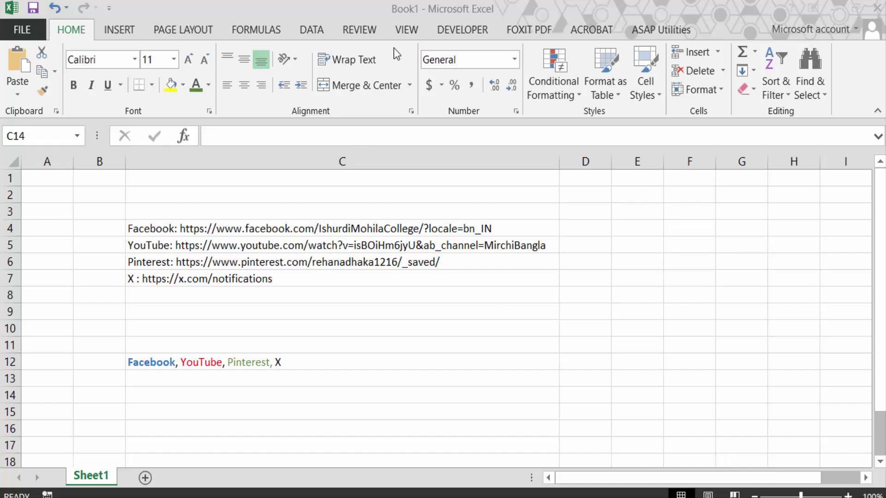
- Select the Facebook, YouTube and Pinterest link cells C4–C6, then cell C12
left_click(174, 229)
left_click(182, 246)
left_click(198, 263)
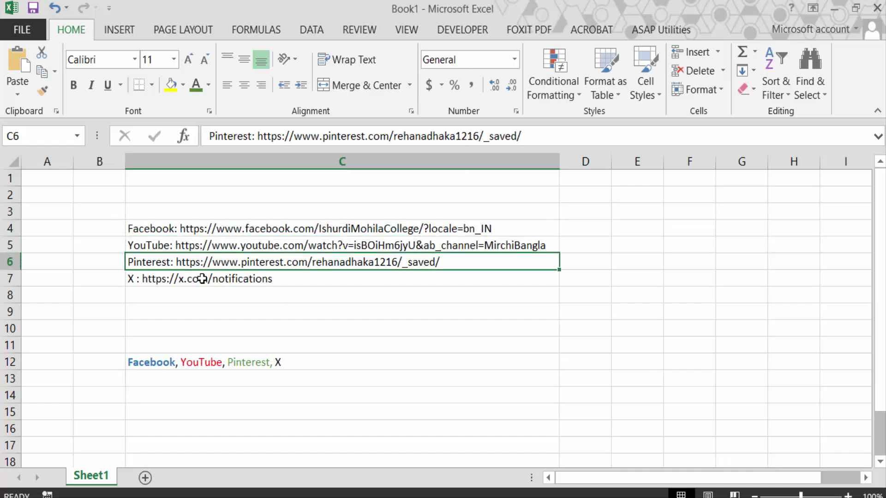
left_click(157, 362)
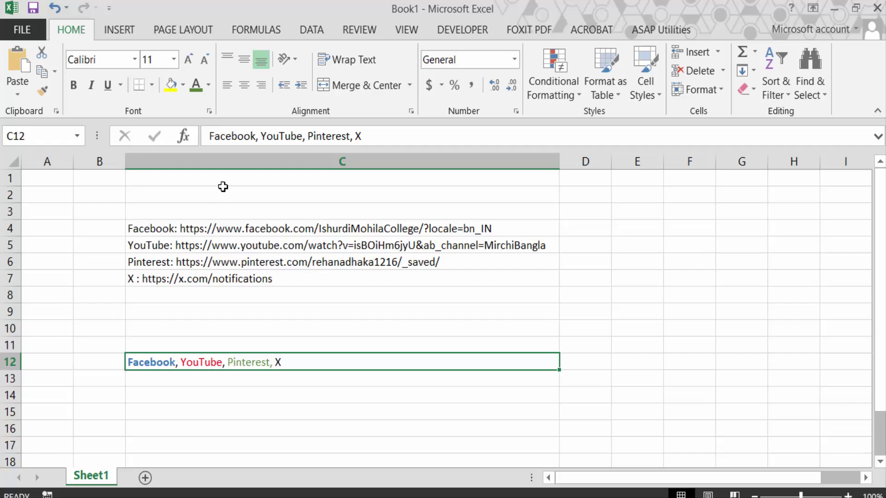
- Draw a rectangle over 'Facebook' in C12 and set it to No fill in Format Shape
left_click(133, 32)
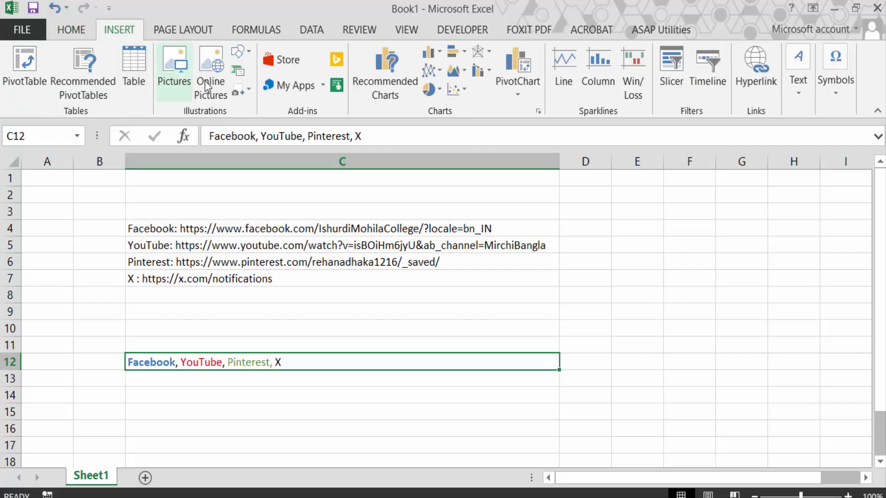
left_click(245, 56)
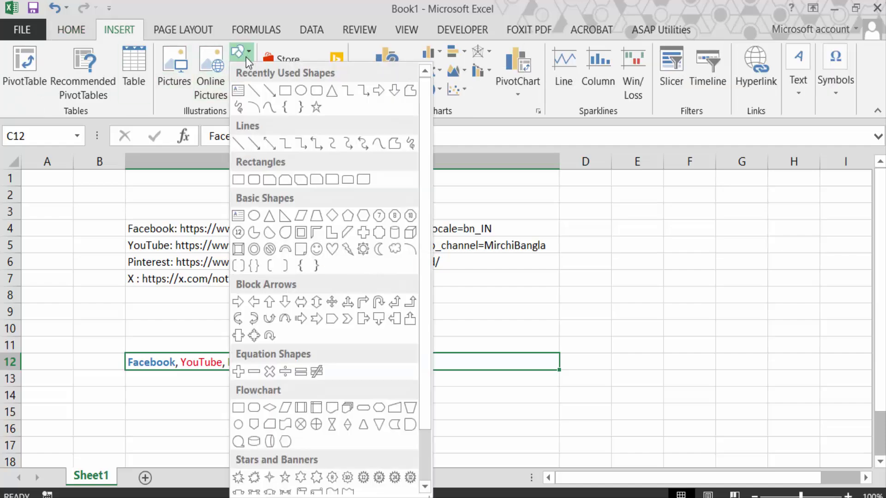
left_click(286, 91)
mouse_move(125, 354)
left_mouse_down()
mouse_move(151, 370)
mouse_move(174, 369)
left_mouse_up()
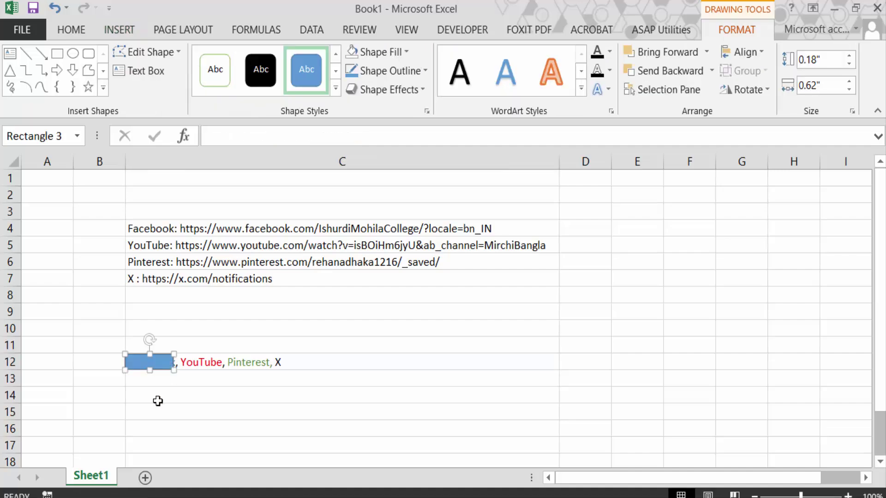
right_click(169, 364)
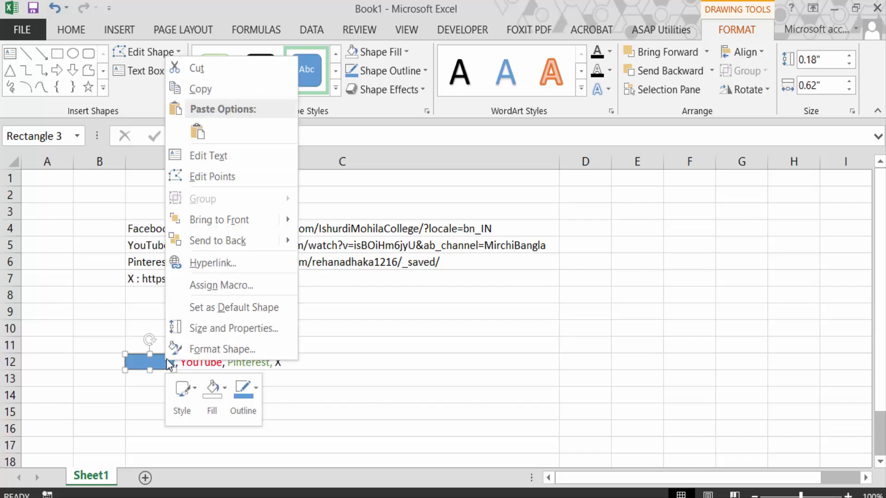
left_click(200, 349)
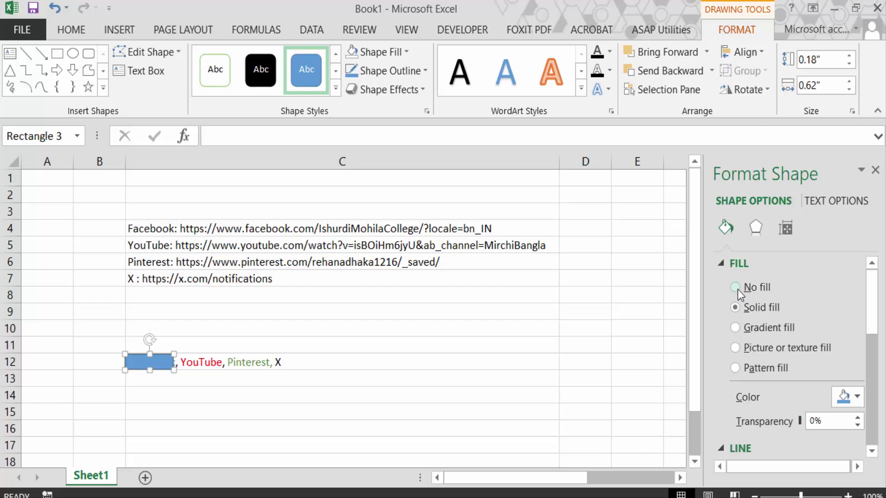
left_click(735, 287)
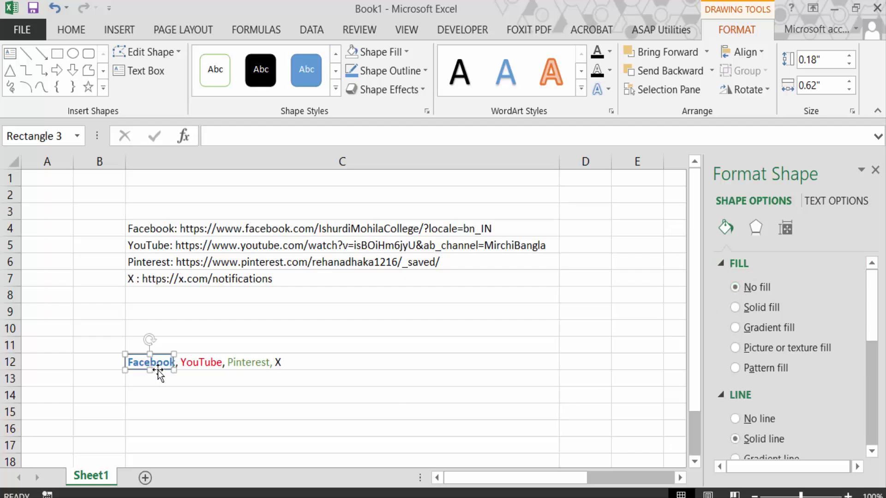
- Draw a No fill rectangle over the word YouTube in C12
left_click(205, 369)
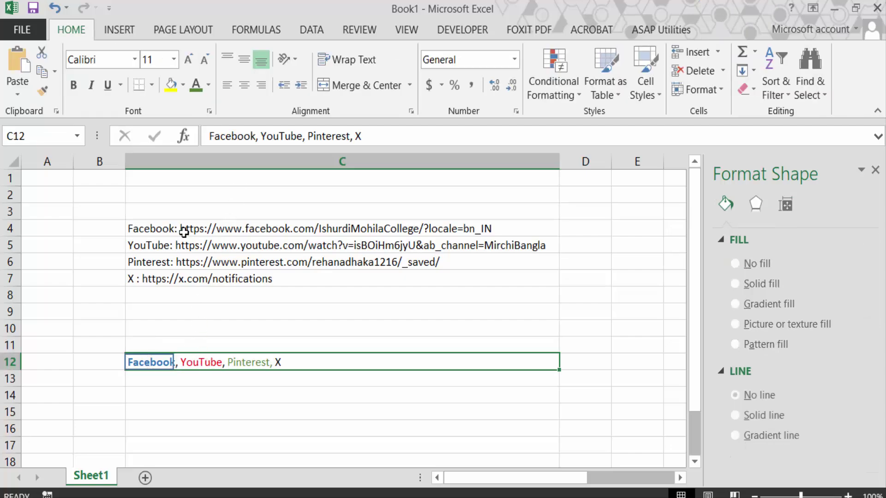
left_click(119, 29)
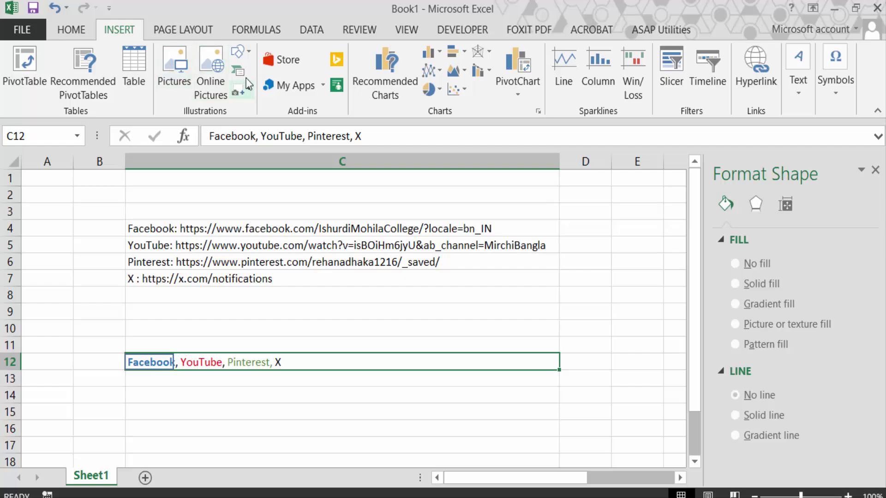
left_click(238, 52)
left_click(286, 90)
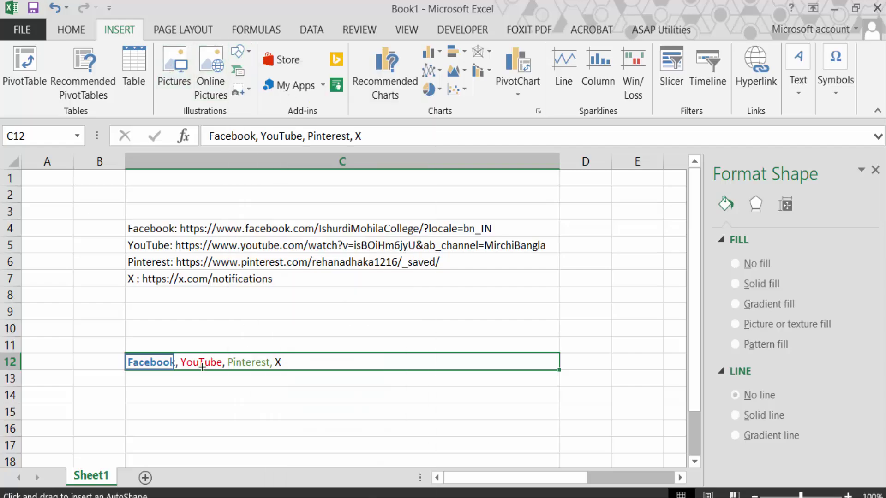
left_click_drag(181, 359, 221, 370)
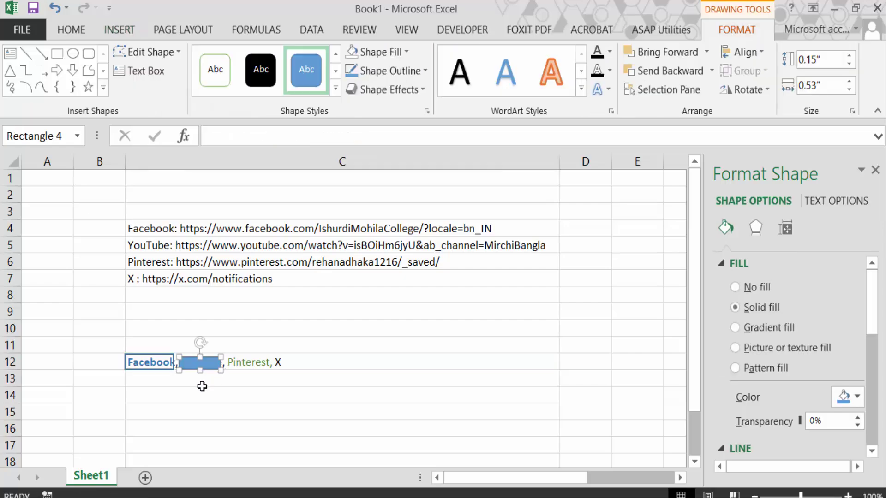
left_click(735, 287)
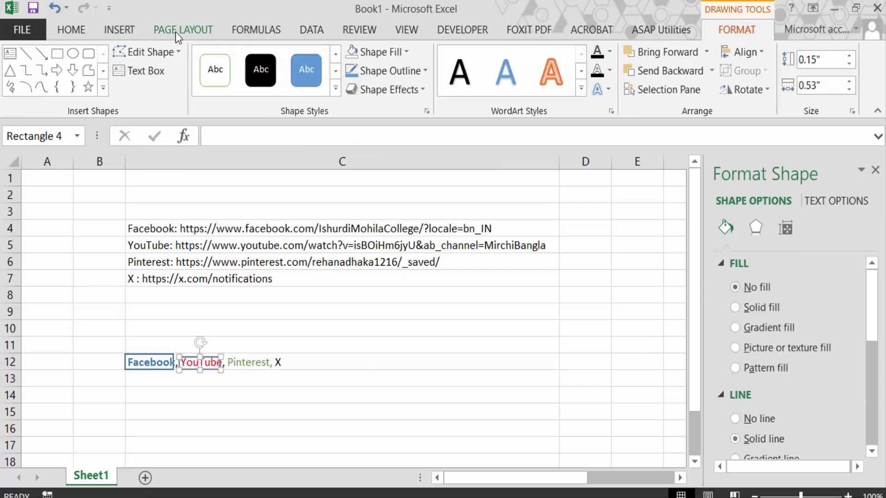
- Draw a No fill rectangle over the word Pinterest in C12
left_click(132, 33)
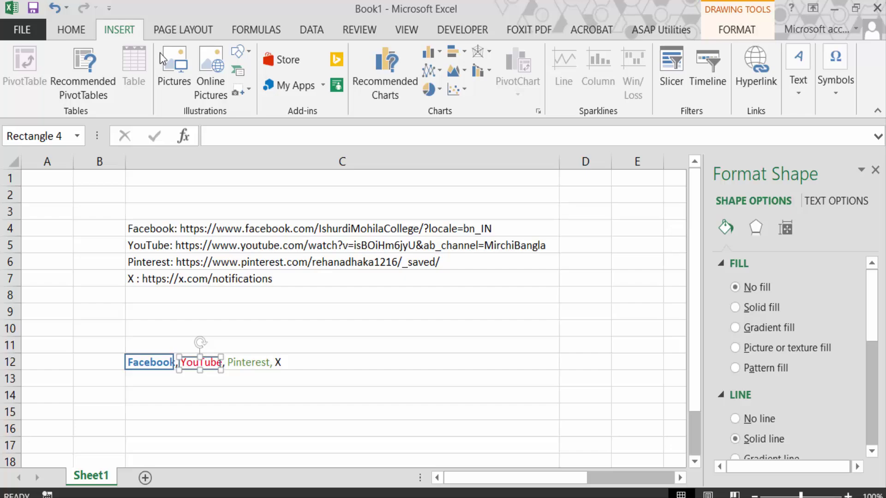
left_click(239, 51)
left_click(285, 90)
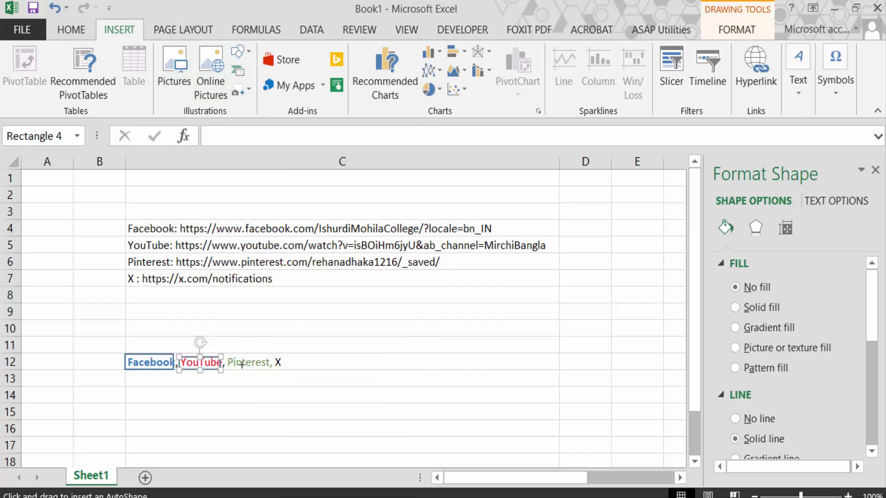
left_click_drag(226, 356, 269, 369)
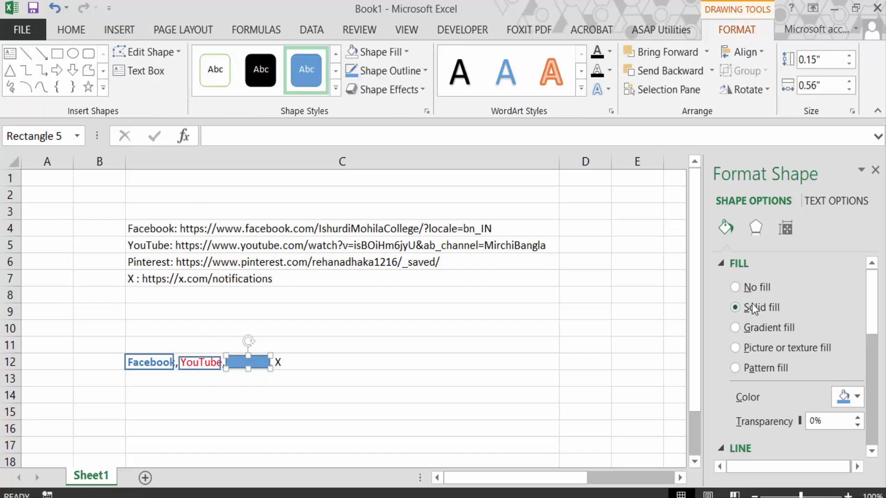
left_click(735, 286)
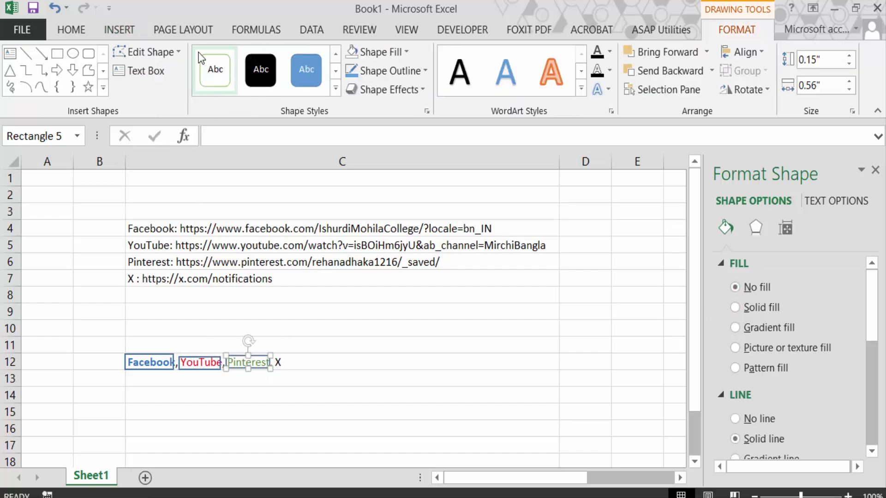
- Draw a small rectangle around the X in C12
left_click(121, 31)
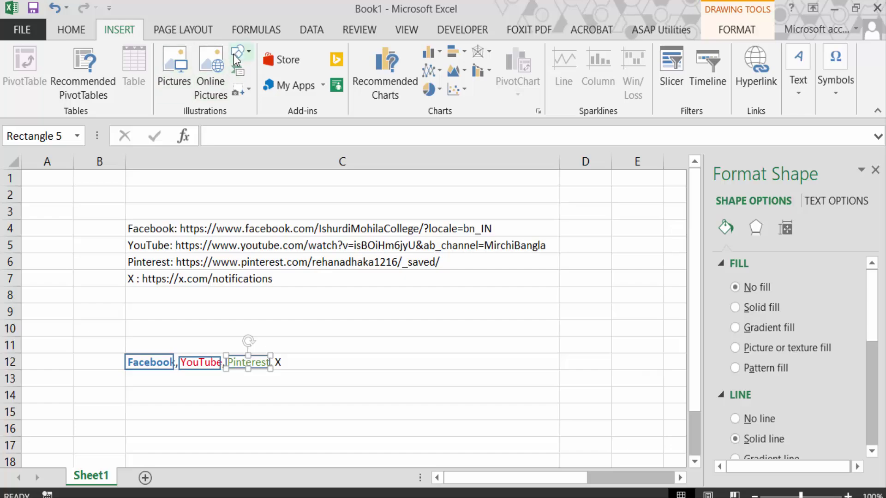
left_click(237, 57)
left_click(285, 95)
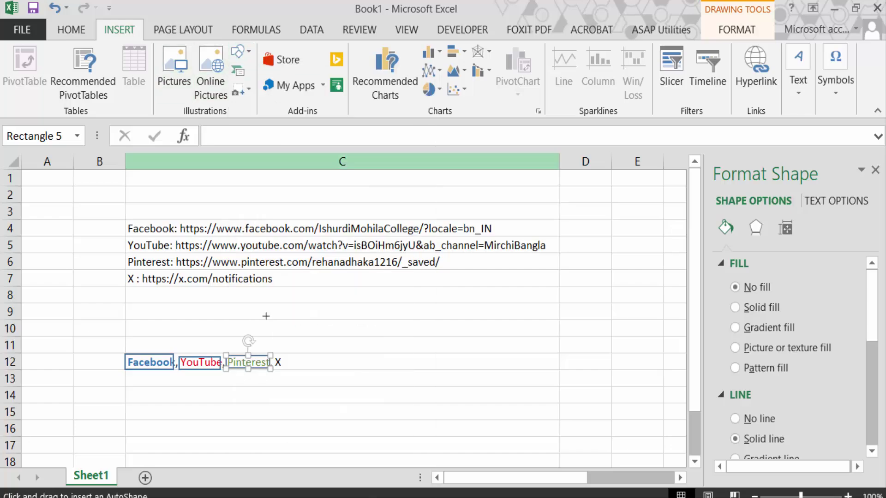
left_click_drag(272, 355, 285, 368)
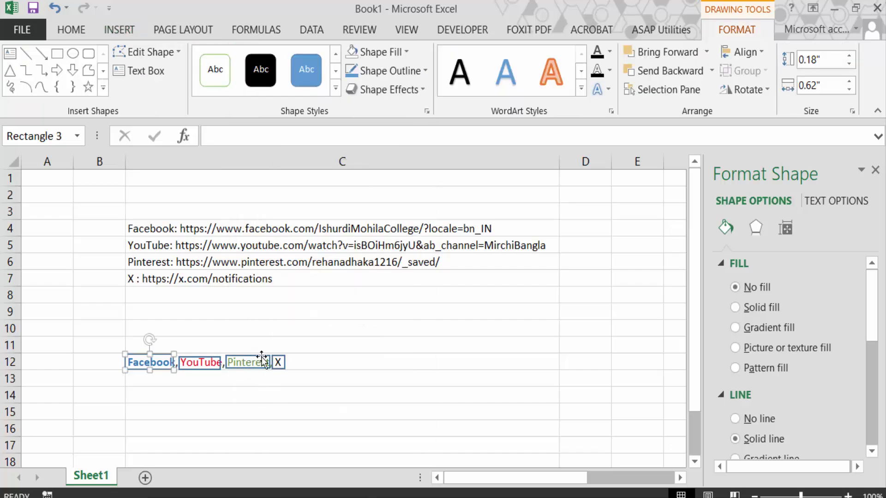
- Copy the Facebook URL text from cell C4, then bring up cell C12's options
left_click(441, 230)
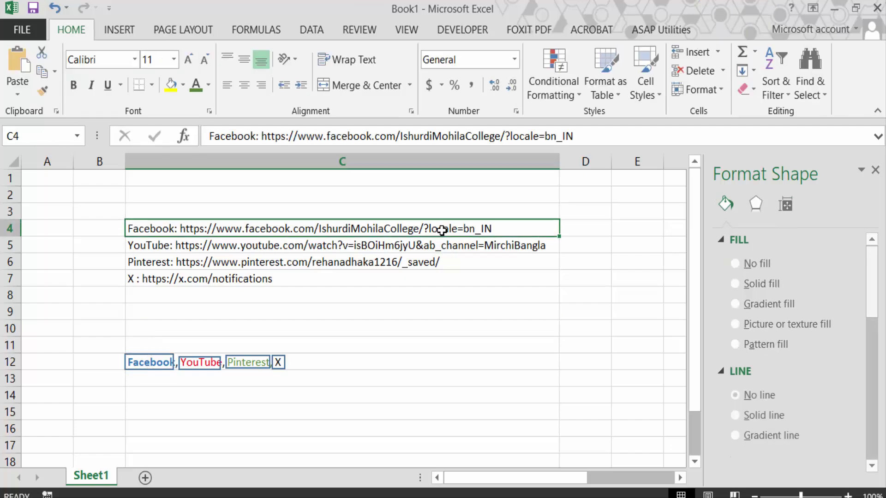
double_click(505, 228)
left_click_drag(504, 228, 192, 228)
right_click(192, 229)
left_click(222, 260)
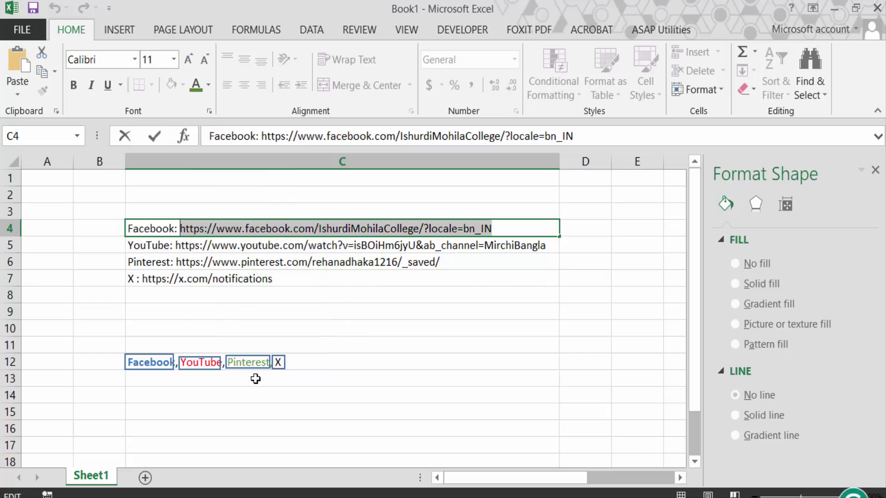
left_click(159, 363)
right_click(159, 363)
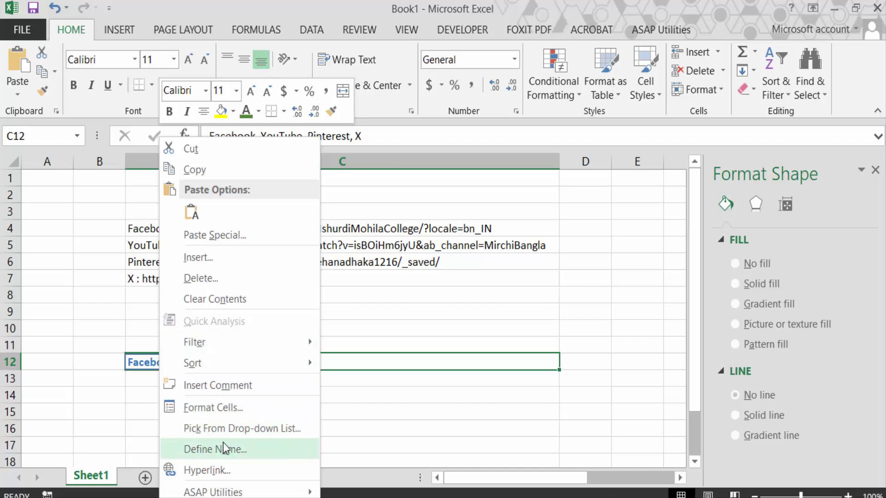
- Hyperlink cell C12 to the pasted Facebook URL
left_click(231, 470)
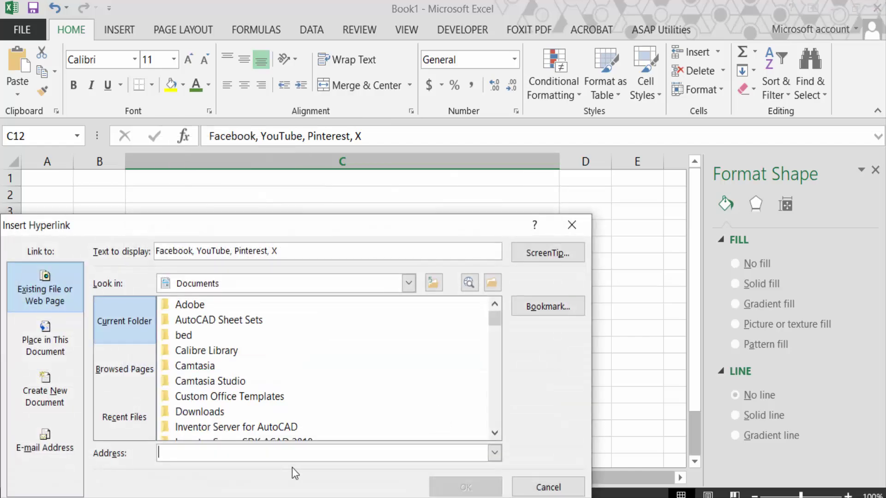
right_click(176, 454)
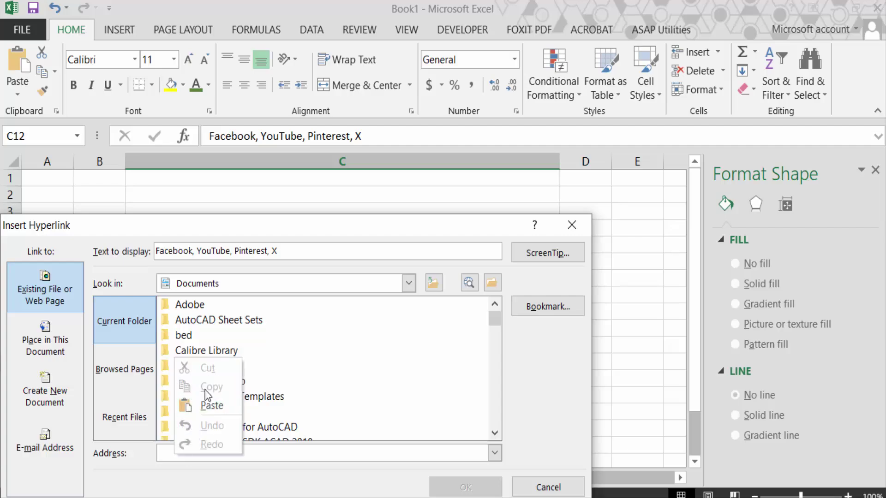
left_click(206, 405)
left_click(466, 487)
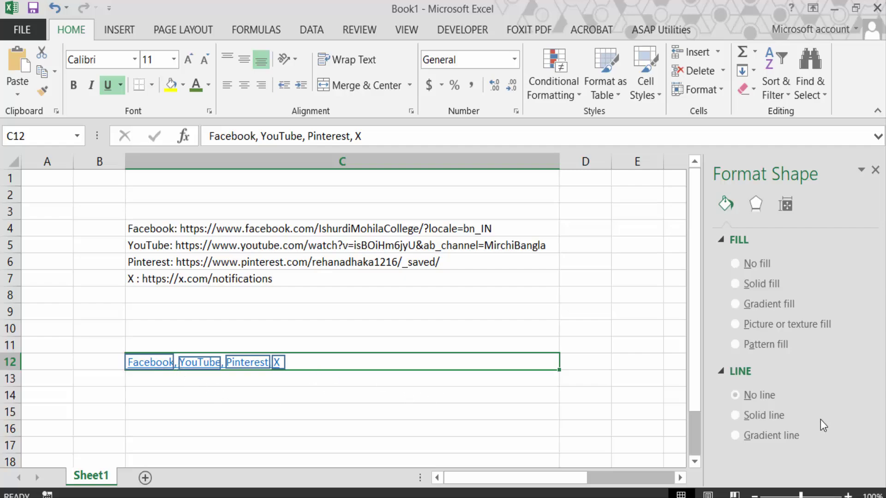
- Set the Facebook rectangle's line to No line so its outline disappears
left_click(170, 367)
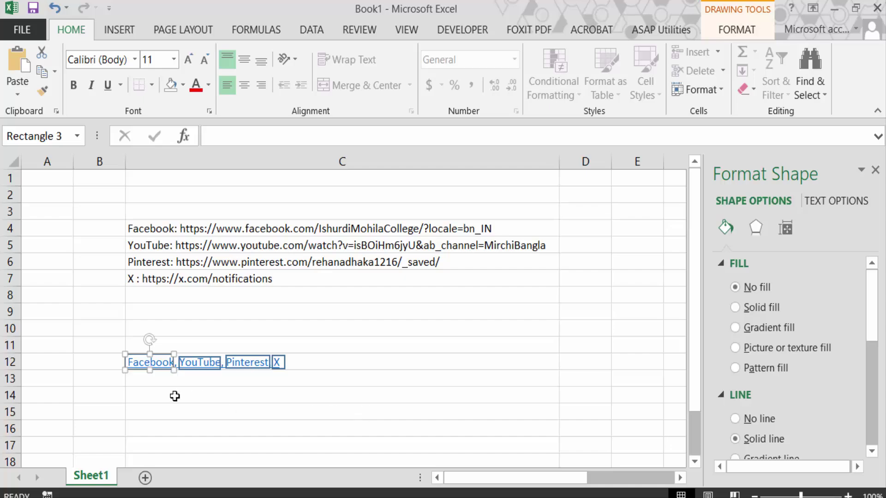
left_click(736, 419)
left_click(175, 393)
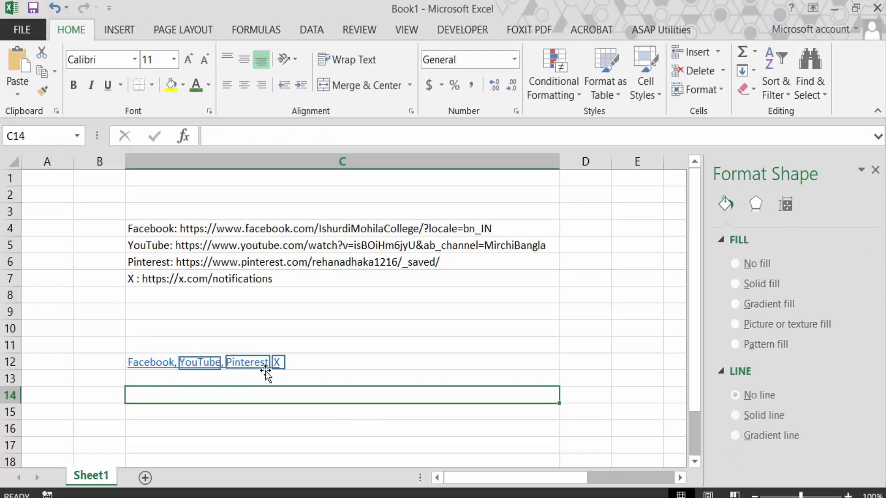
left_click(197, 369)
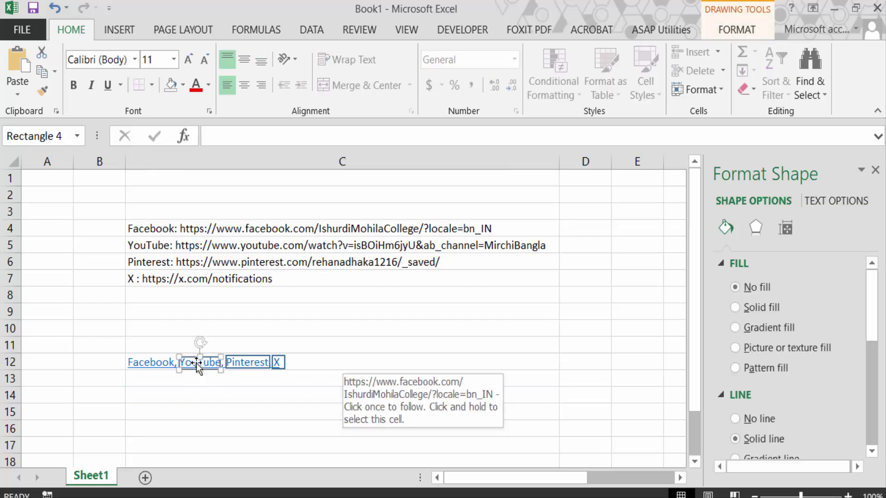
- Copy the YouTube URL text from cell C5
left_click(357, 245)
double_click(516, 245)
left_click_drag(556, 245, 175, 246)
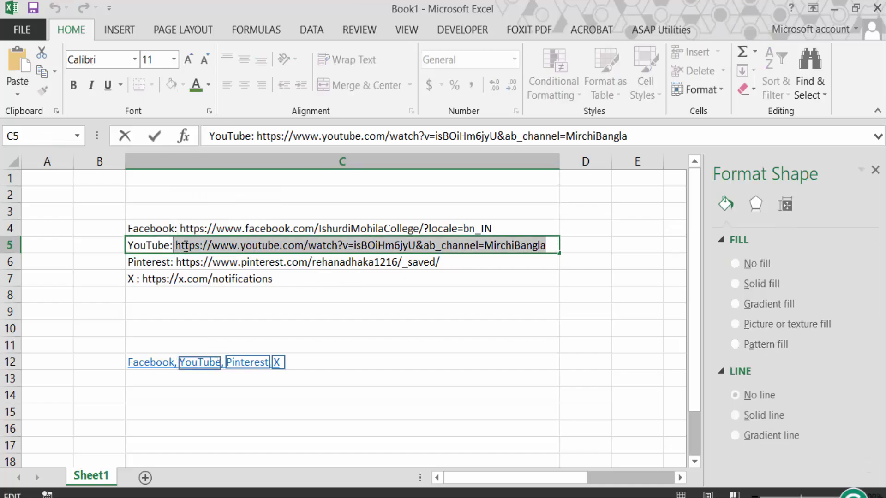
right_click(185, 247)
left_click(212, 278)
- Hyperlink the YouTube rectangle to the copied URL and give it No line
left_click(203, 364)
right_click(203, 365)
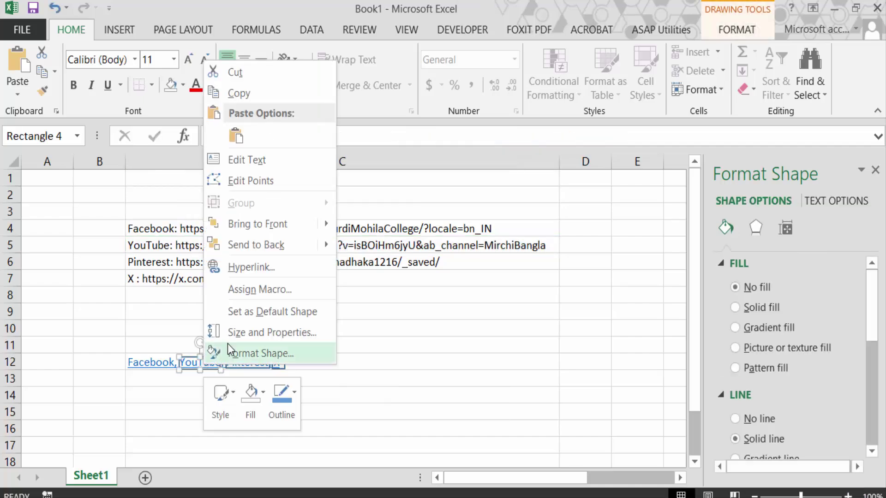
left_click(253, 267)
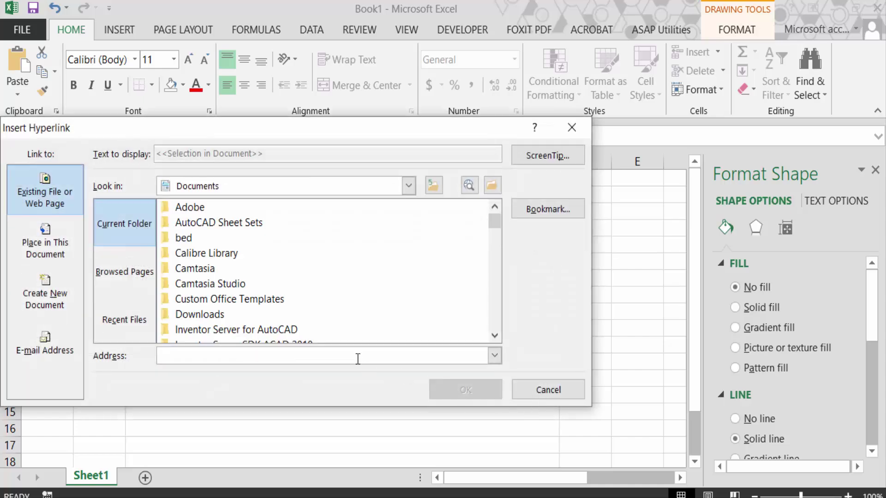
right_click(218, 356)
left_click(253, 404)
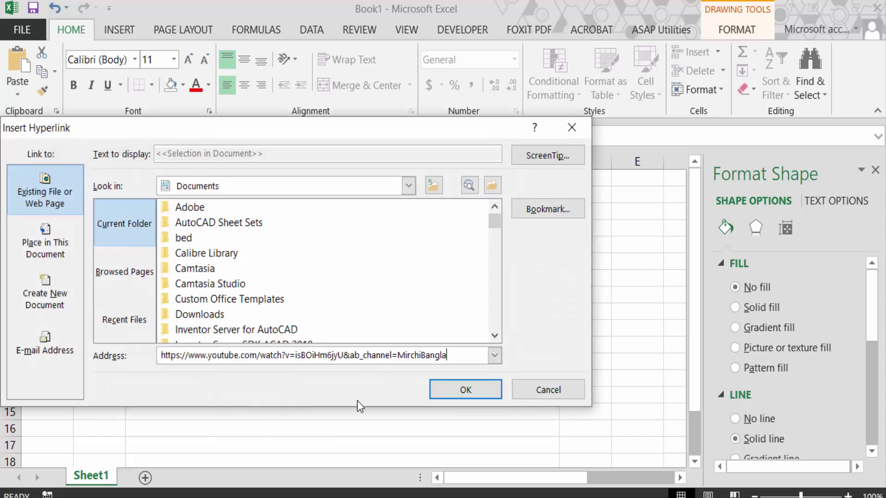
left_click(454, 392)
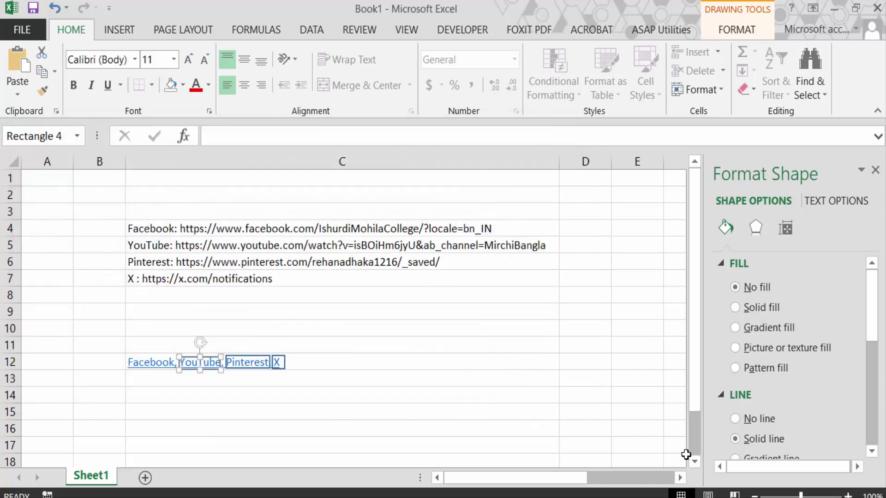
left_click(735, 418)
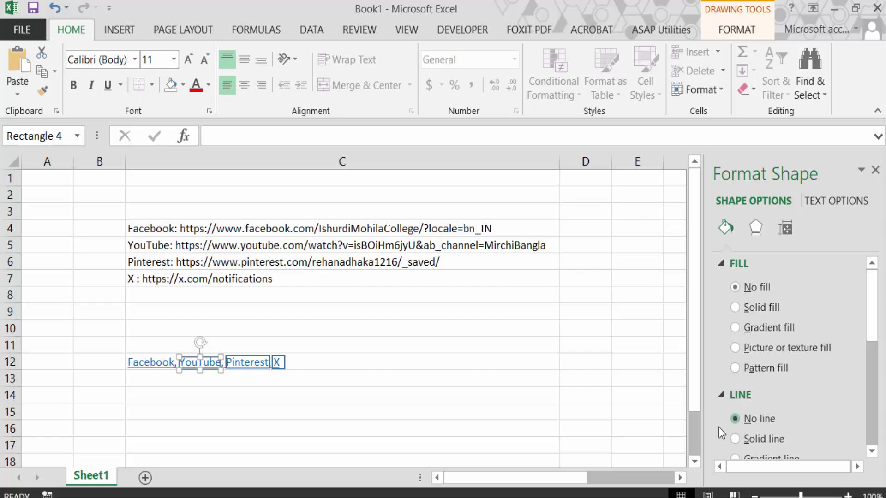
left_click(253, 363)
- Copy the Pinterest URL text from cell C6
left_click(451, 262)
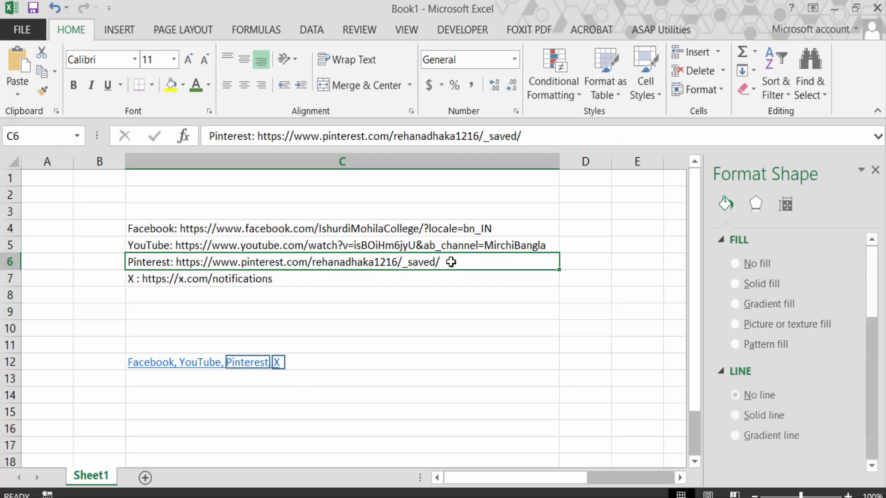
double_click(442, 262)
left_click_drag(440, 262, 177, 262)
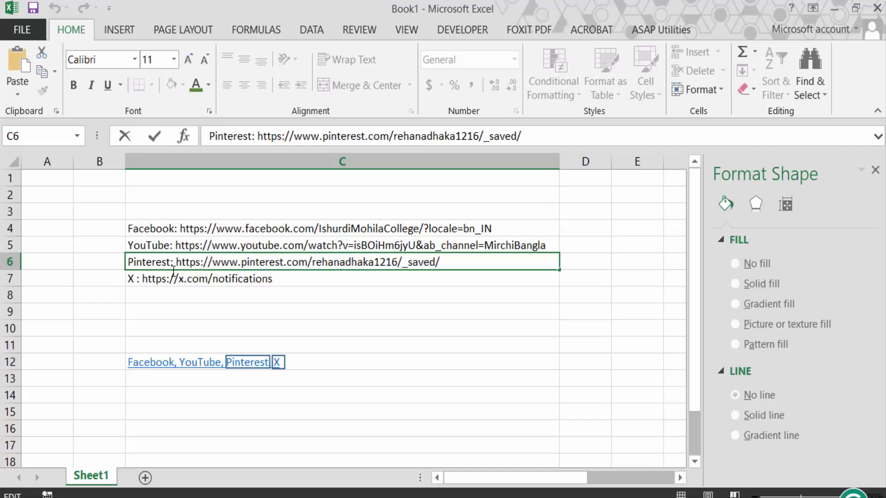
right_click(183, 269)
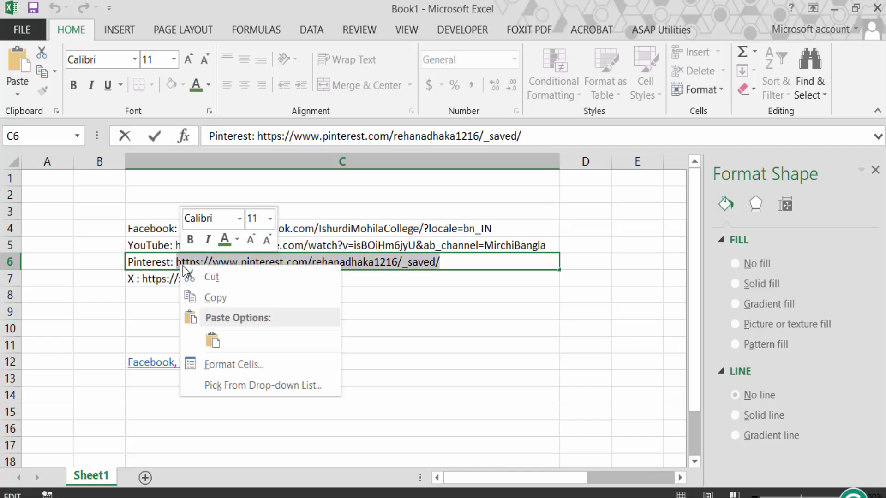
left_click(214, 297)
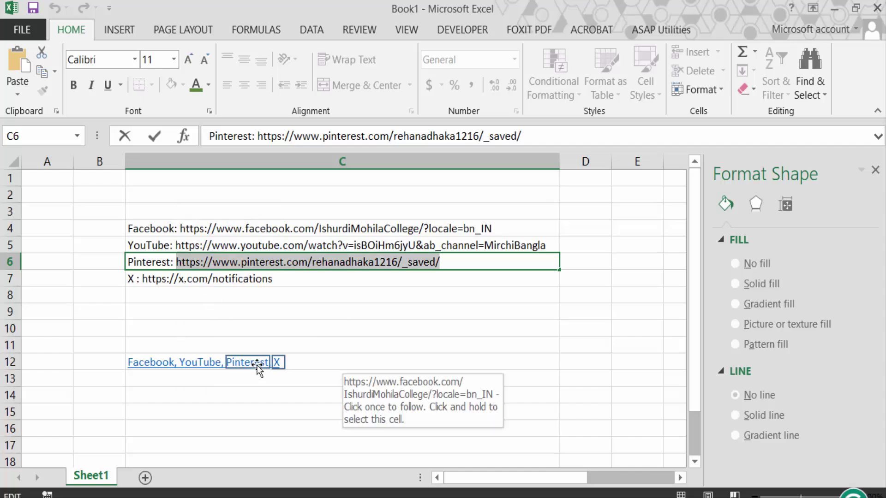
- Hyperlink the Pinterest rectangle to the copied URL and give it No line
right_click(257, 367)
left_click(297, 269)
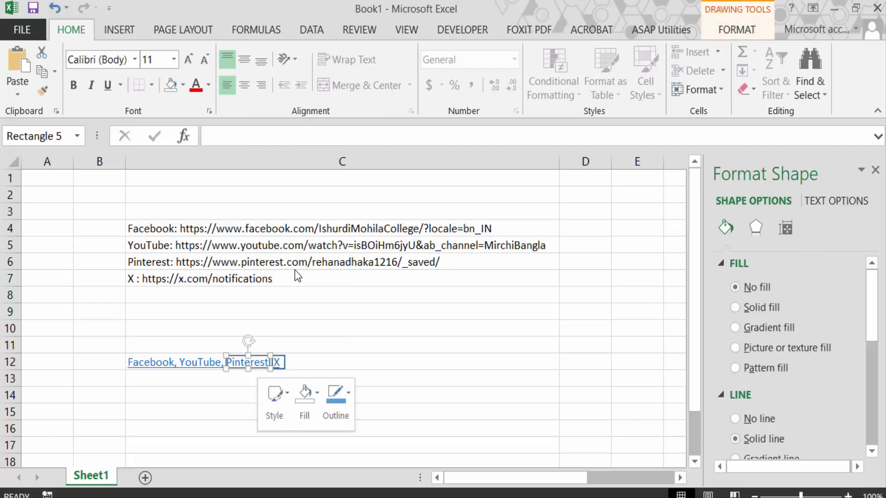
right_click(216, 354)
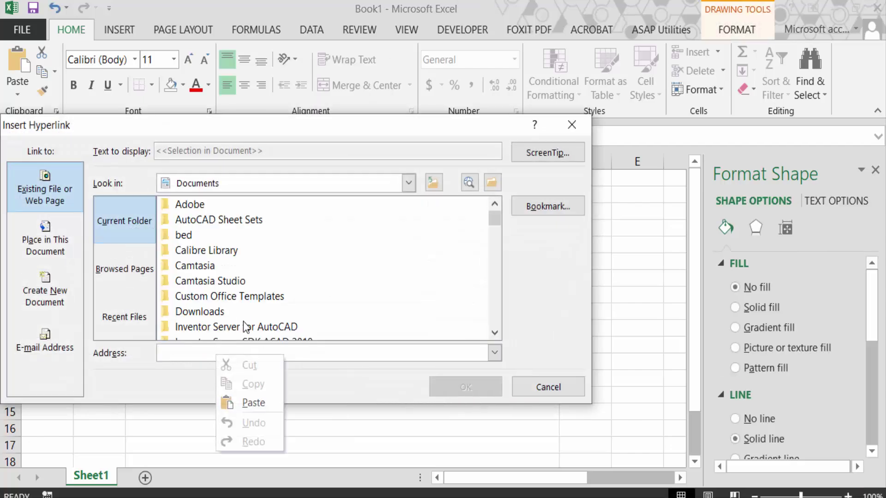
left_click(253, 401)
left_click(466, 388)
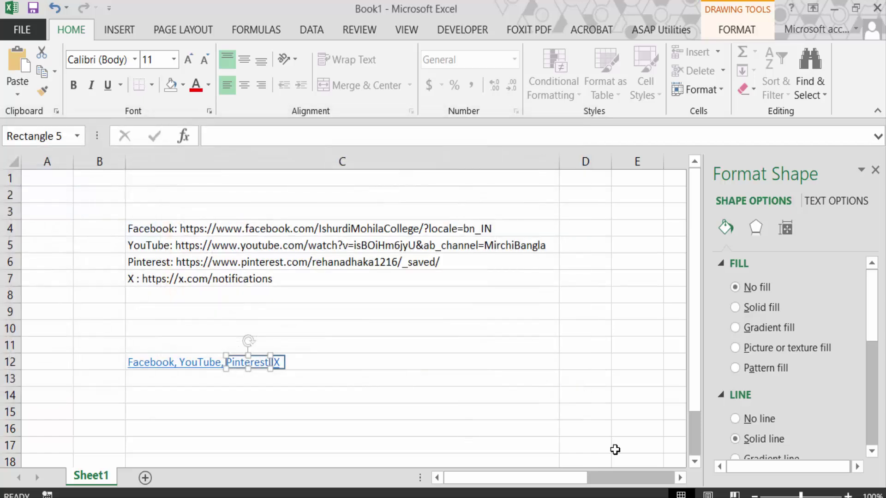
left_click(736, 420)
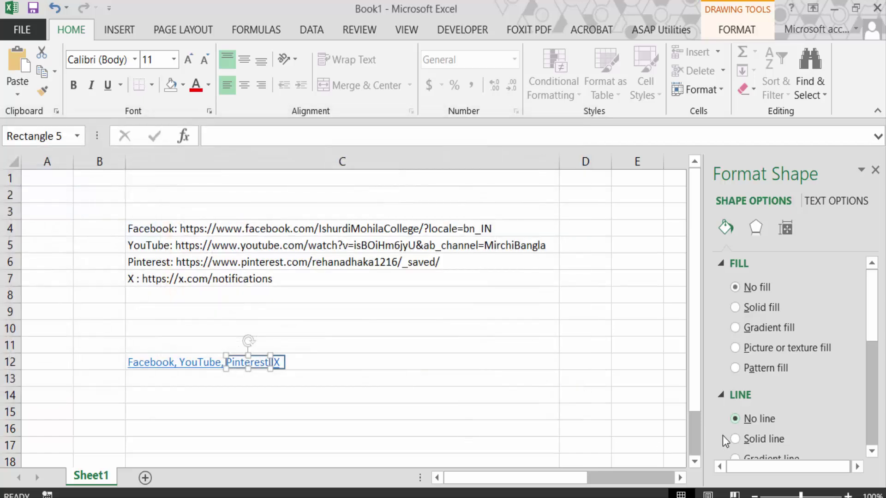
left_click(281, 365)
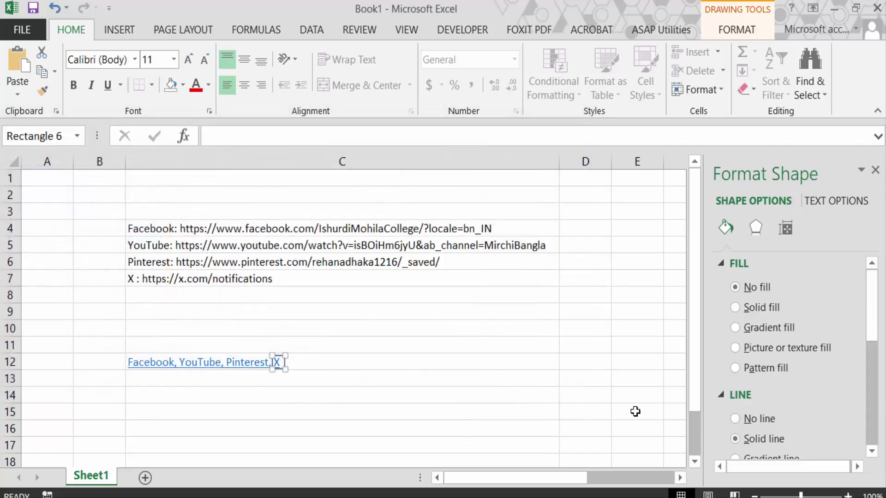
- Copy the X URL text from cell C7
left_click(279, 280)
double_click(273, 278)
left_click_drag(273, 279, 142, 279)
right_click(142, 279)
left_click(181, 311)
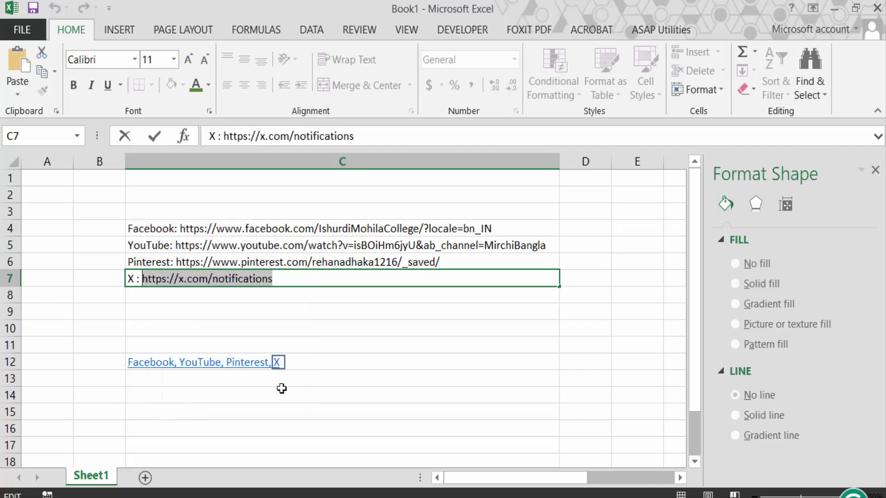
right_click(279, 363)
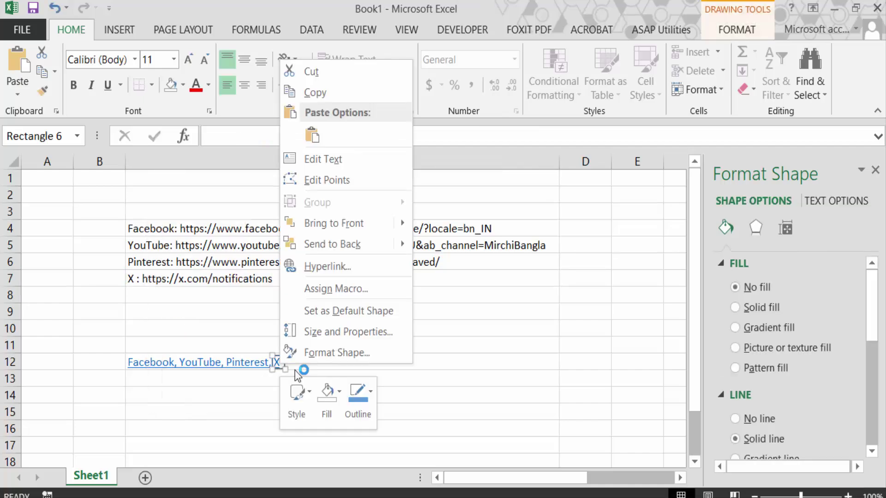
left_click(325, 266)
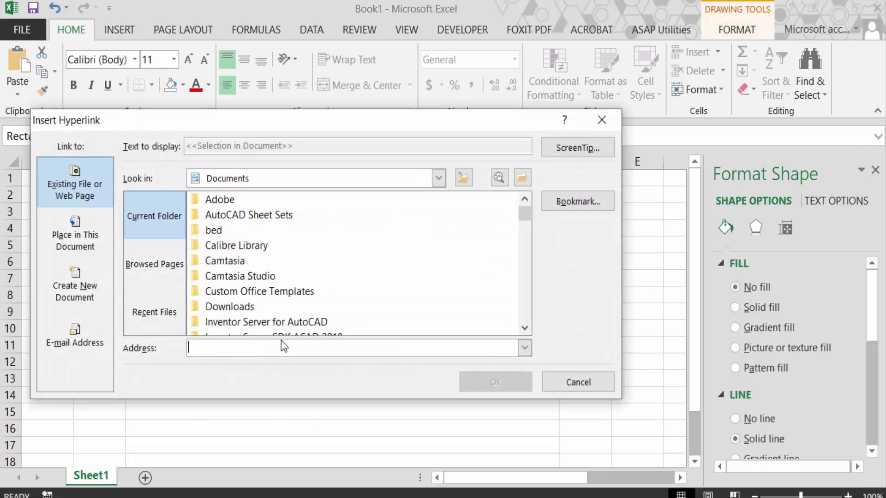
right_click(252, 345)
left_click(289, 392)
left_click(476, 384)
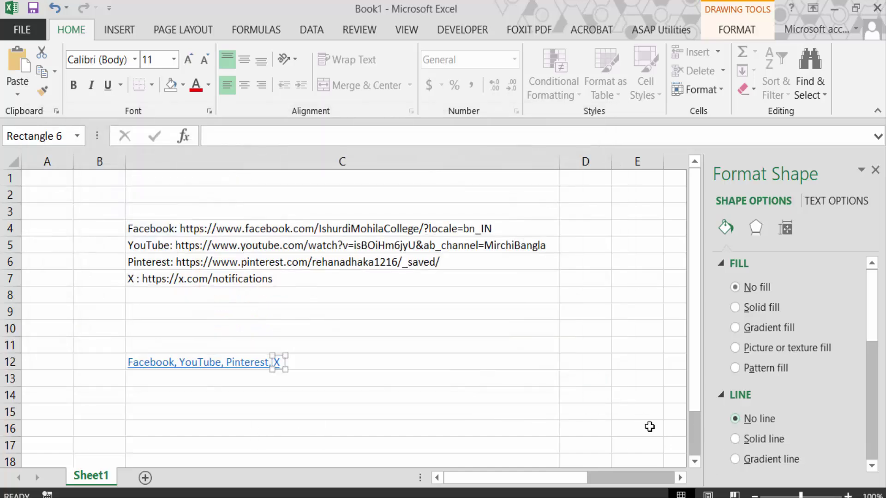
left_click(417, 395)
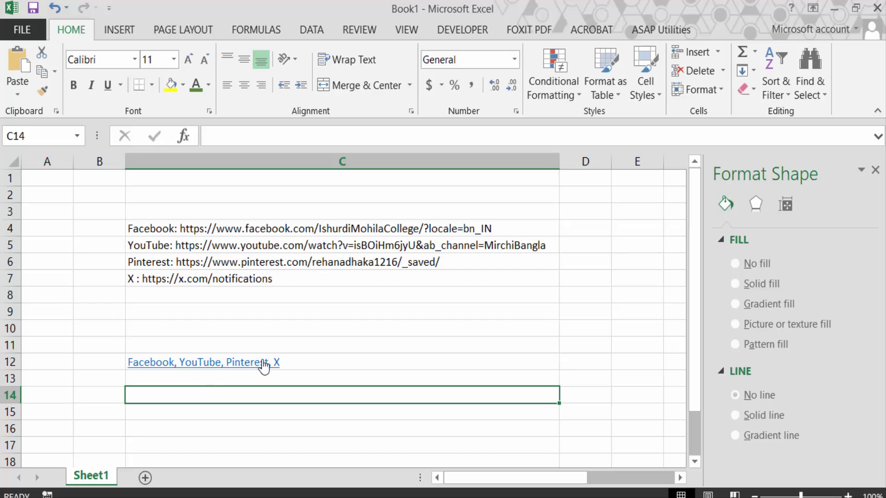
- Test the Facebook link in C12 in the browser, then switch back to Excel
left_click(167, 366)
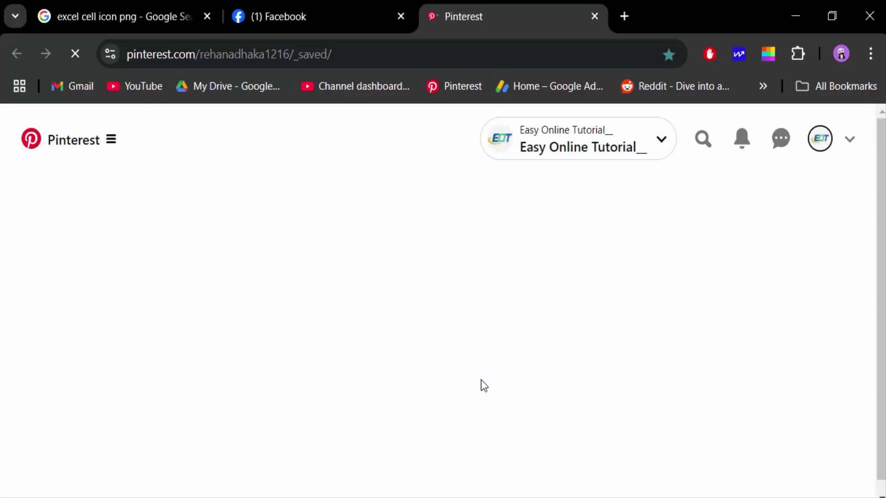
key("alt+Tab")
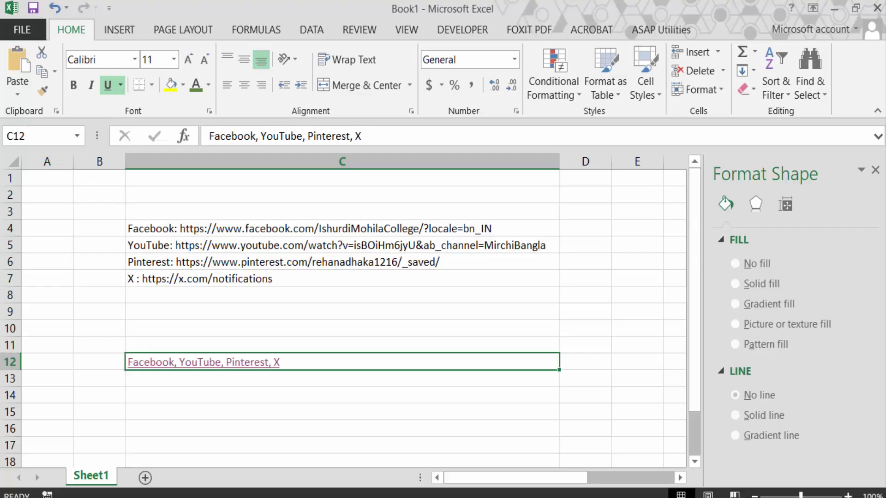